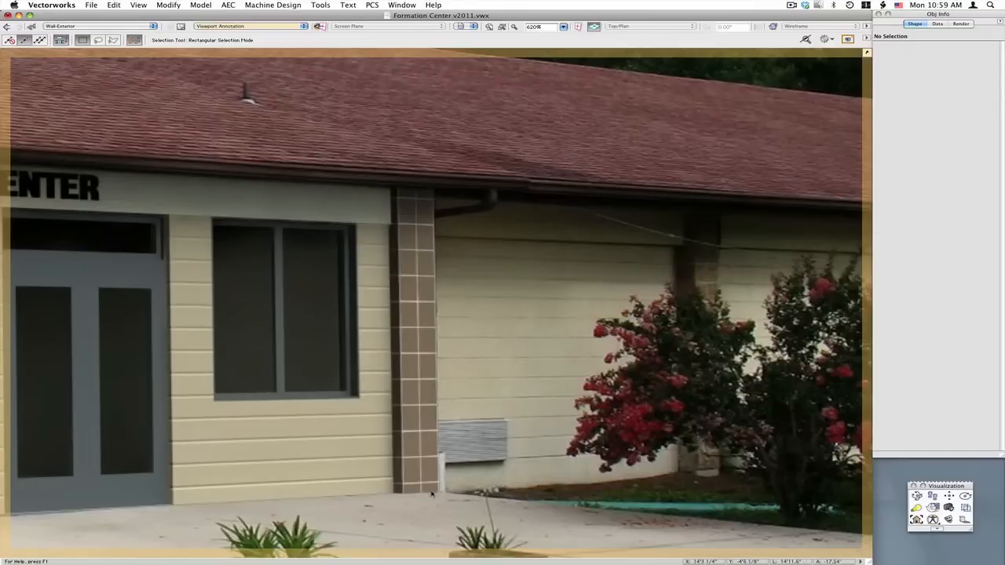
Draw a rough four-sided camera match mask around the column and downspout beside the entrance window
click(948, 519)
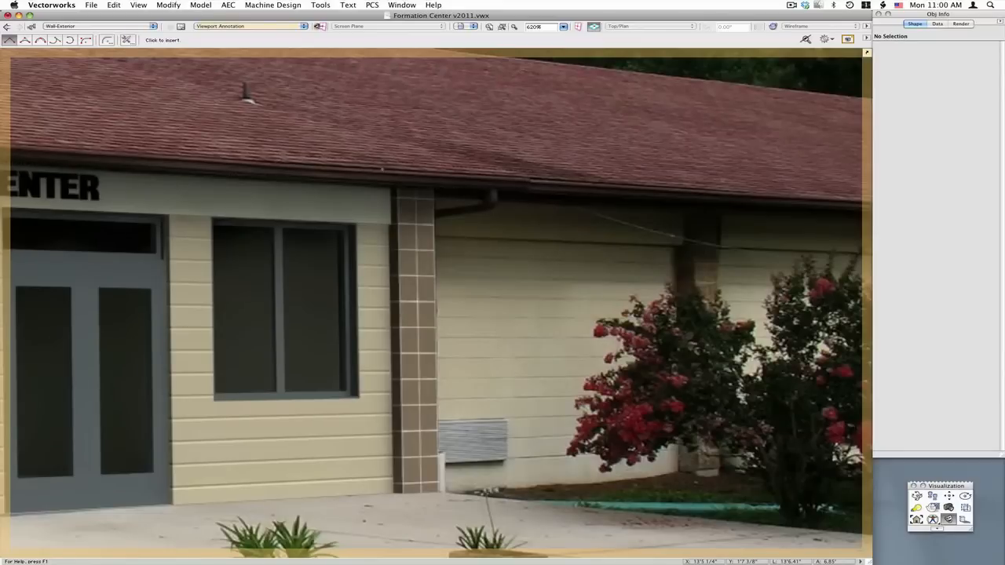
click(481, 166)
click(482, 524)
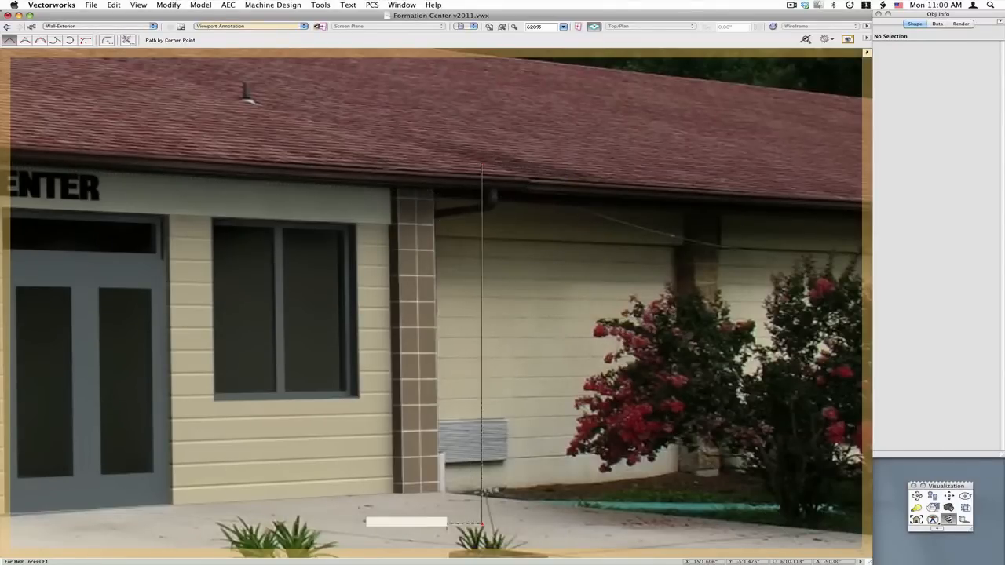
double_click(358, 509)
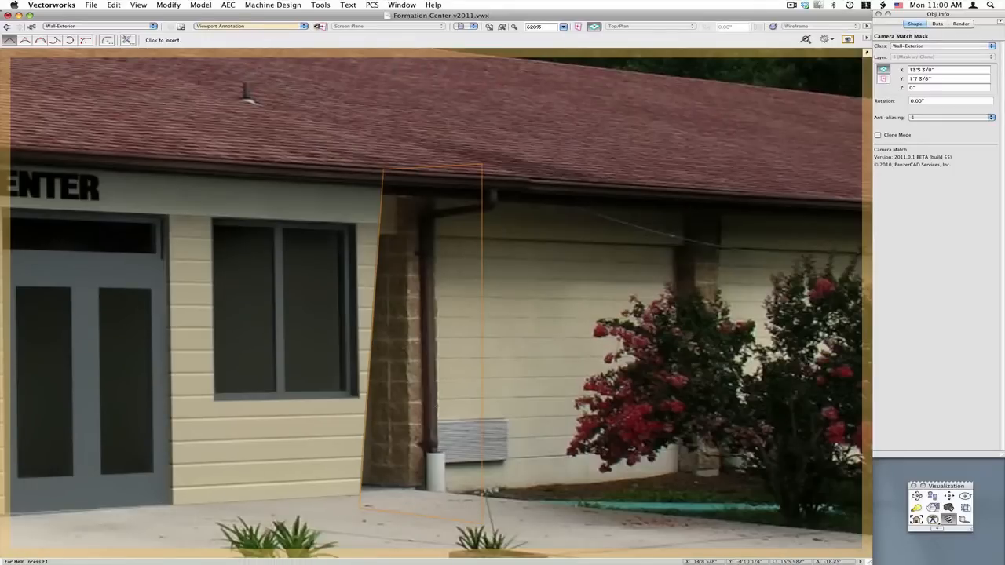
Start a tighter mask by tracing the downspout's left edge from the pavement past both collars to the elbow under the eave
scroll(454, 499, up, 1)
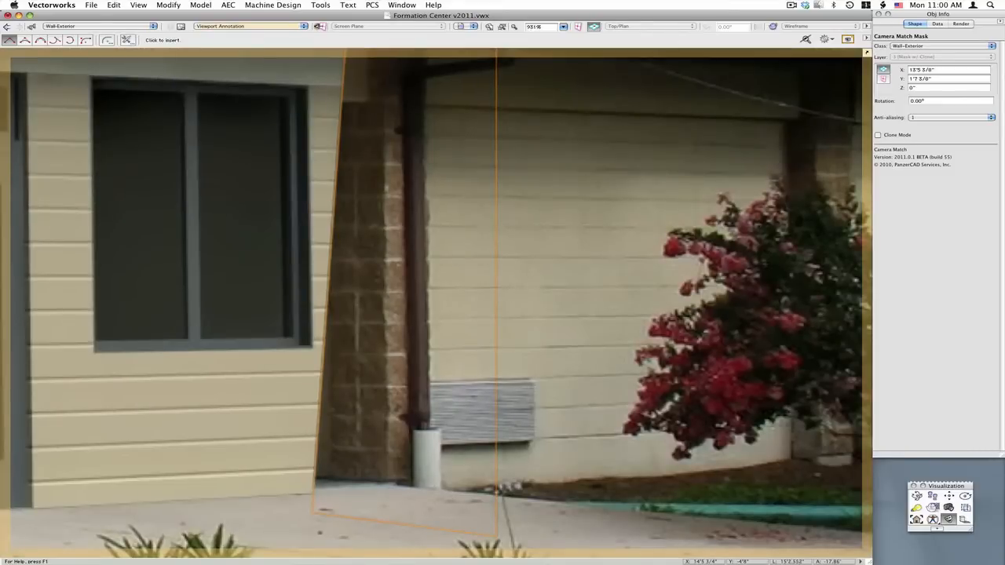
click(413, 503)
click(408, 420)
click(404, 417)
click(407, 413)
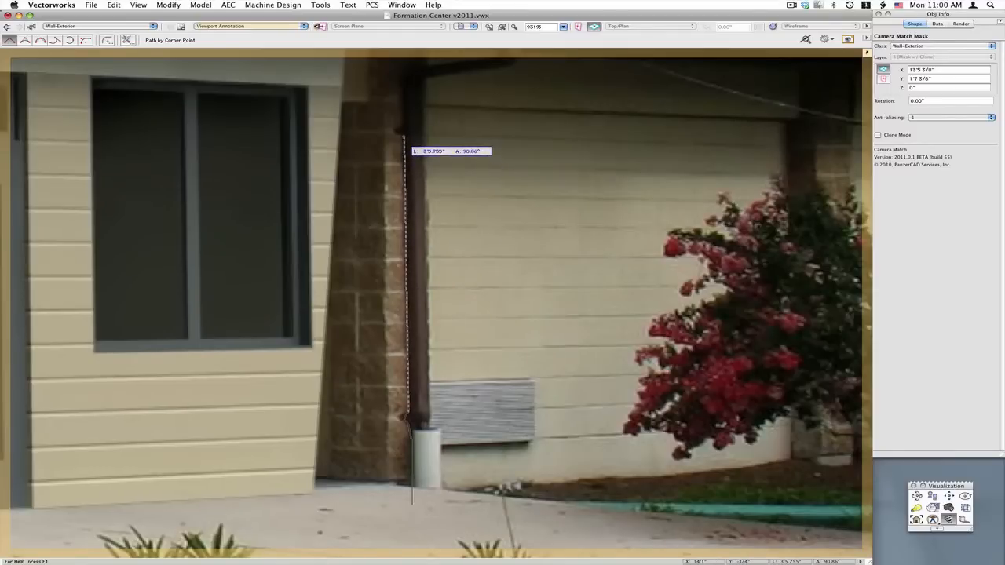
double_click(398, 131)
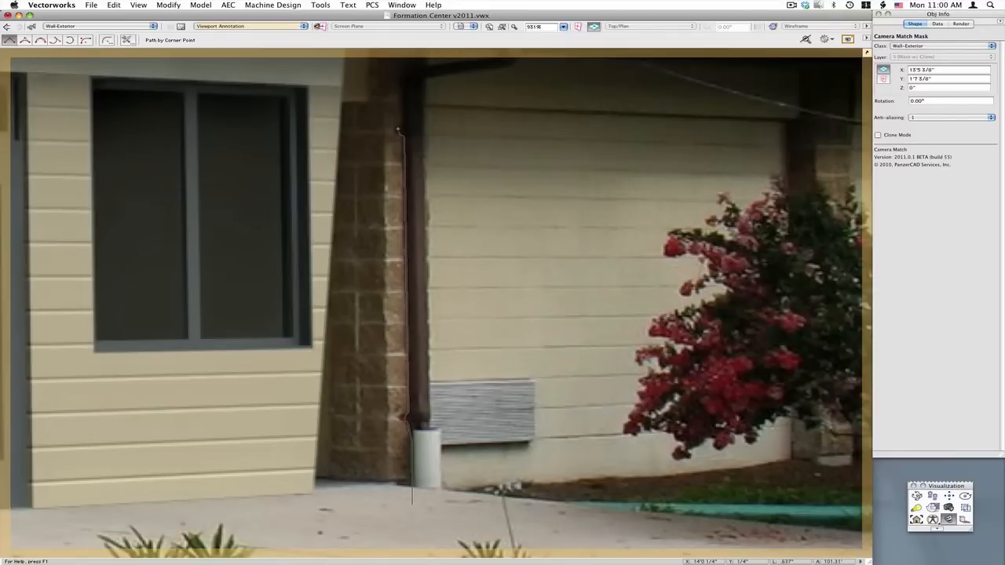
click(400, 128)
key(space)
drag(390, 255, 401, 332)
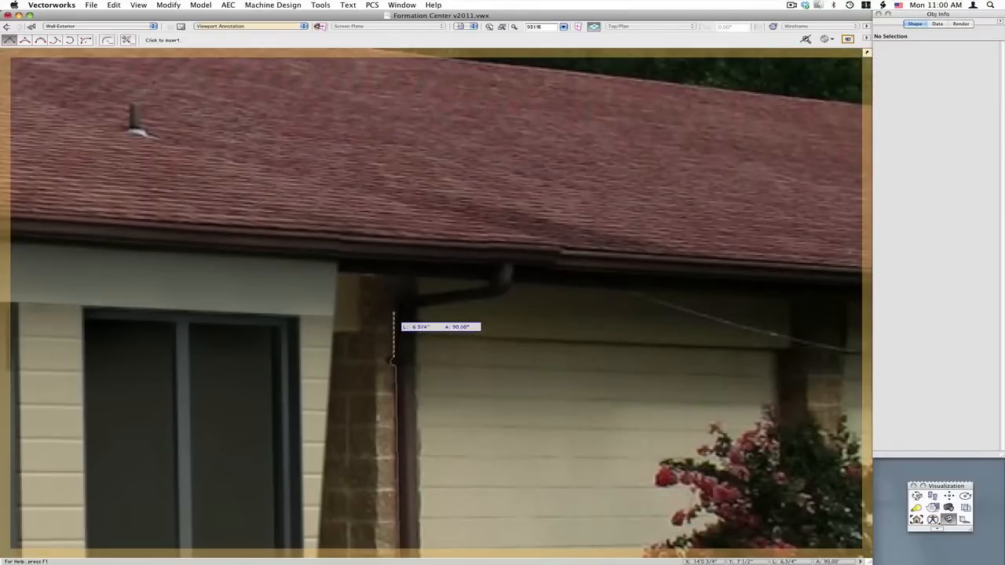
click(394, 304)
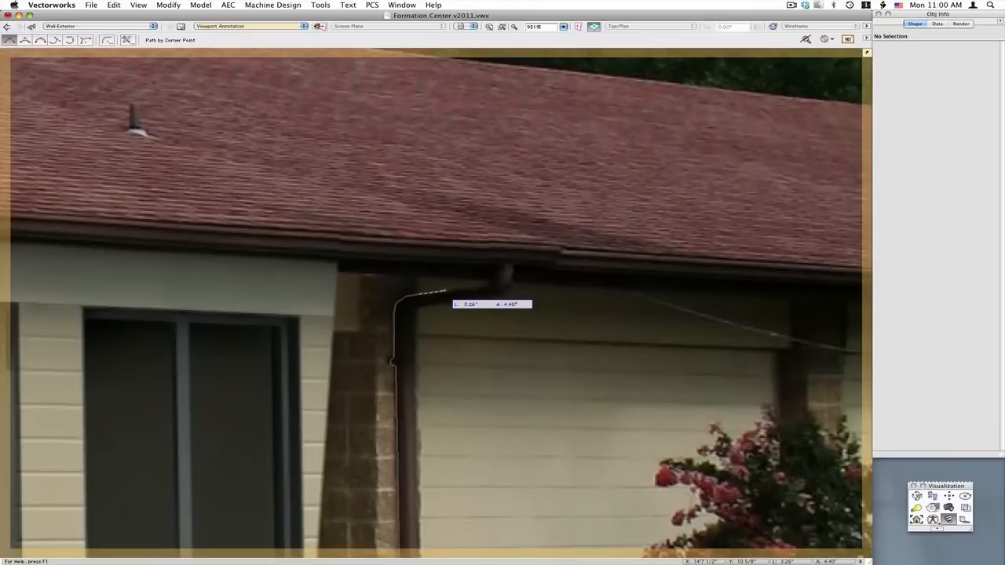
Trace around the downspout's elbow and down its right edge past the white base pipe, closing the mask on the pavement
click(445, 293)
click(445, 306)
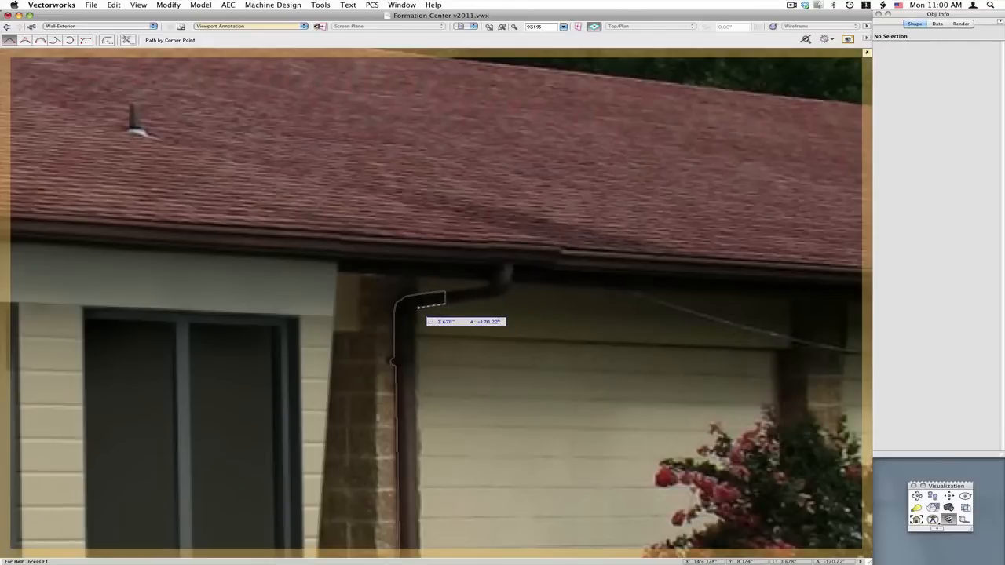
click(411, 310)
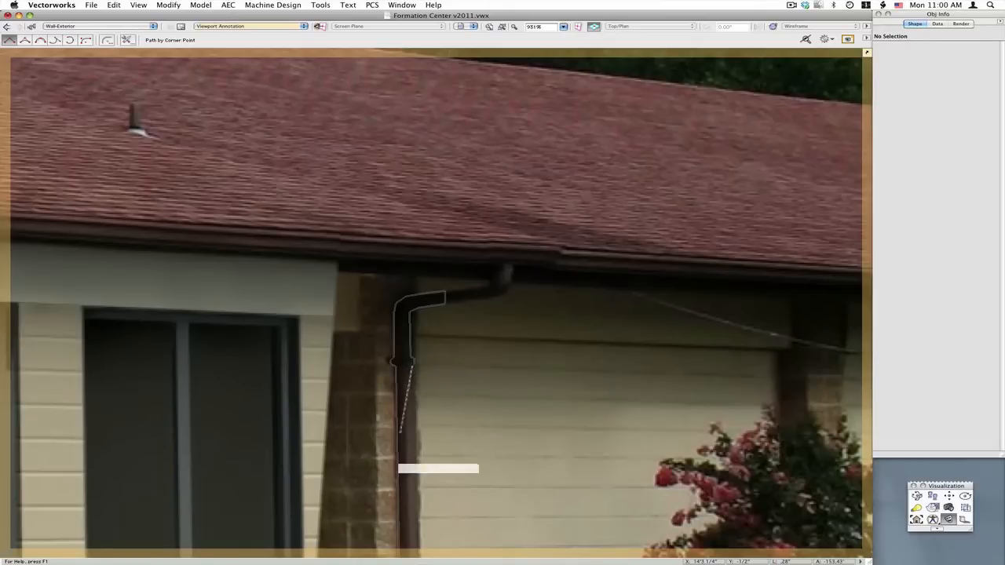
key(space)
mouse_move(435, 514)
mouse_down()
mouse_move(419, 460)
mouse_move(408, 250)
mouse_up()
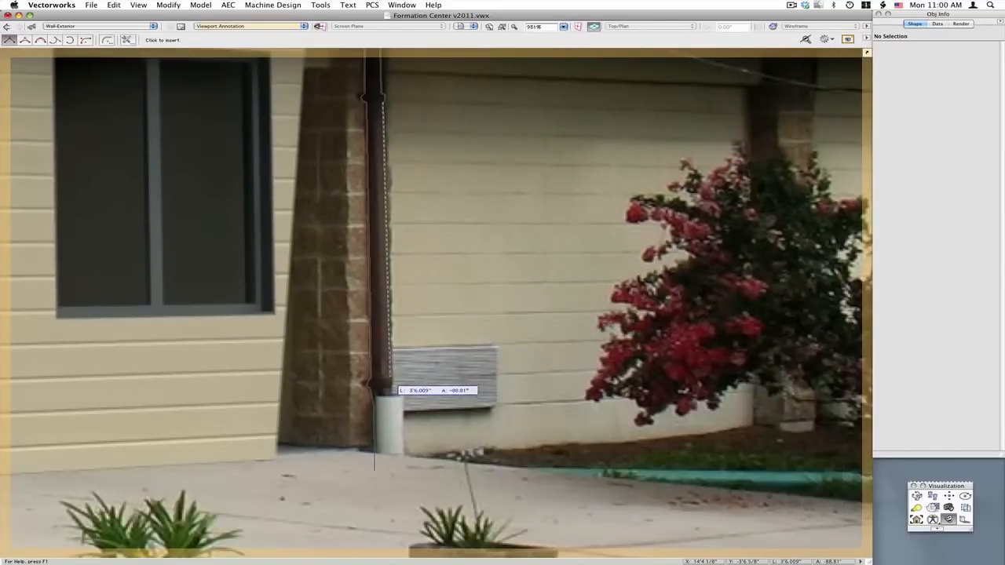
click(393, 395)
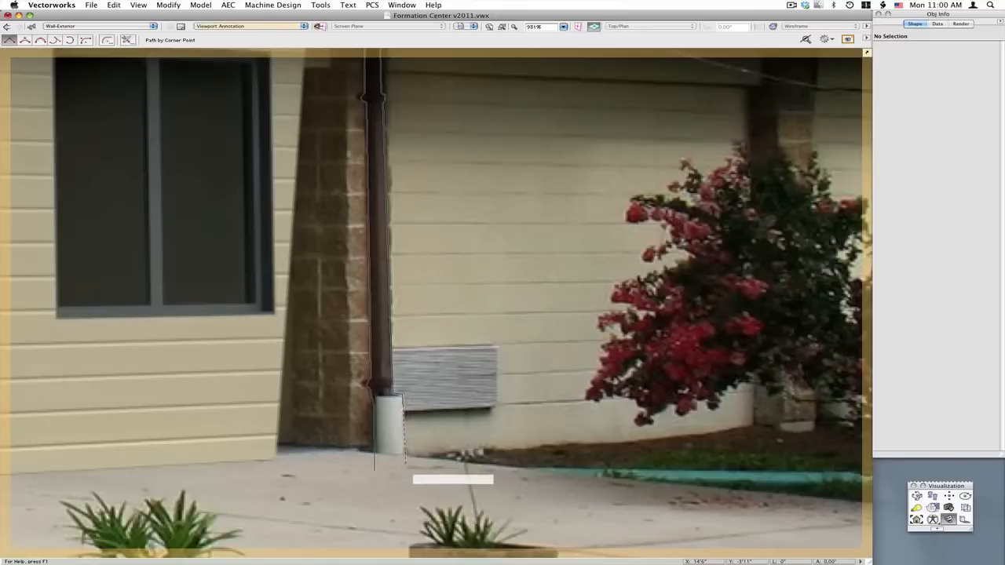
double_click(401, 471)
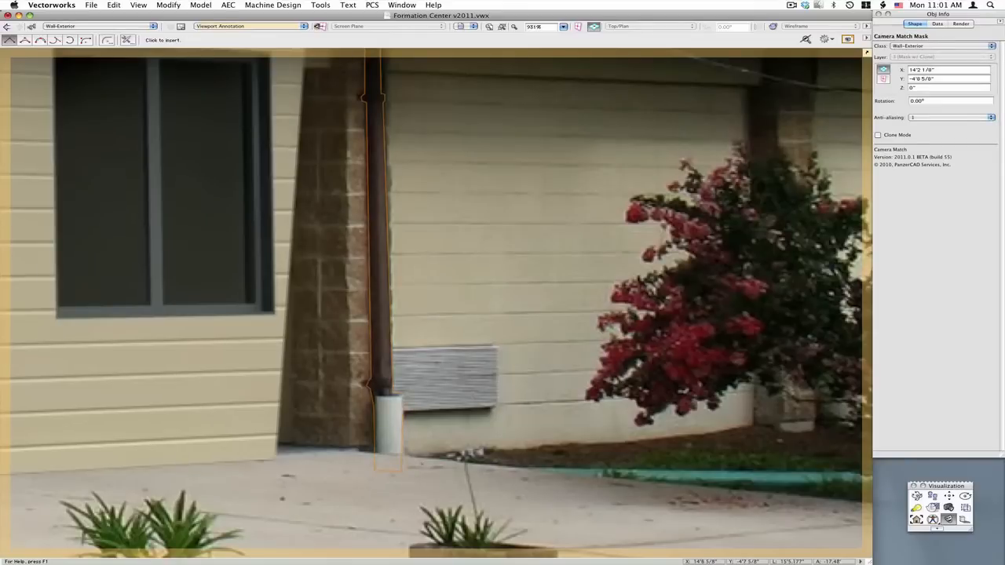
Delete the rough four-sided mask around the column, keeping only the mask traced along the downspout
key(x)
click(443, 392)
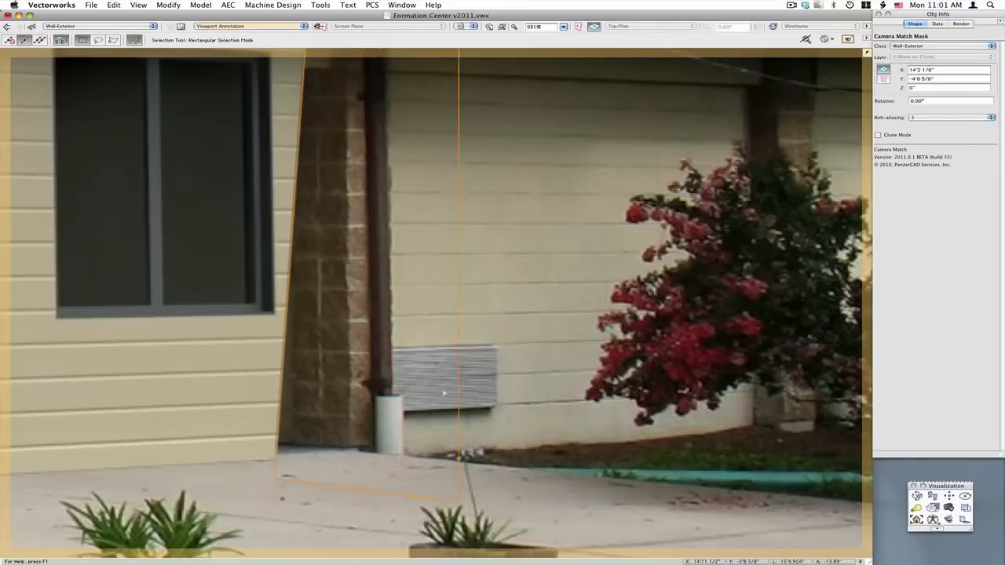
scroll(385, 519, down, 1)
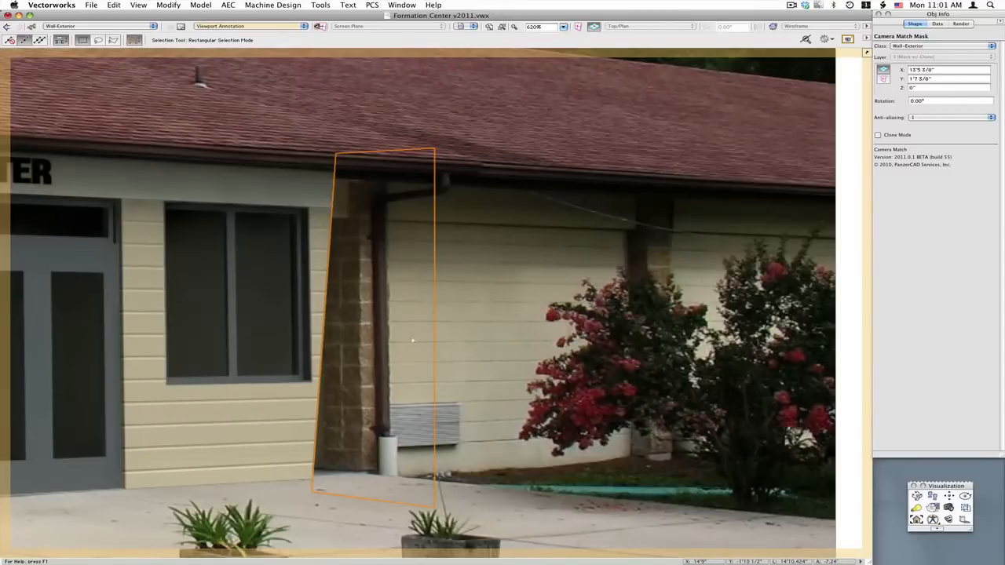
click(411, 339)
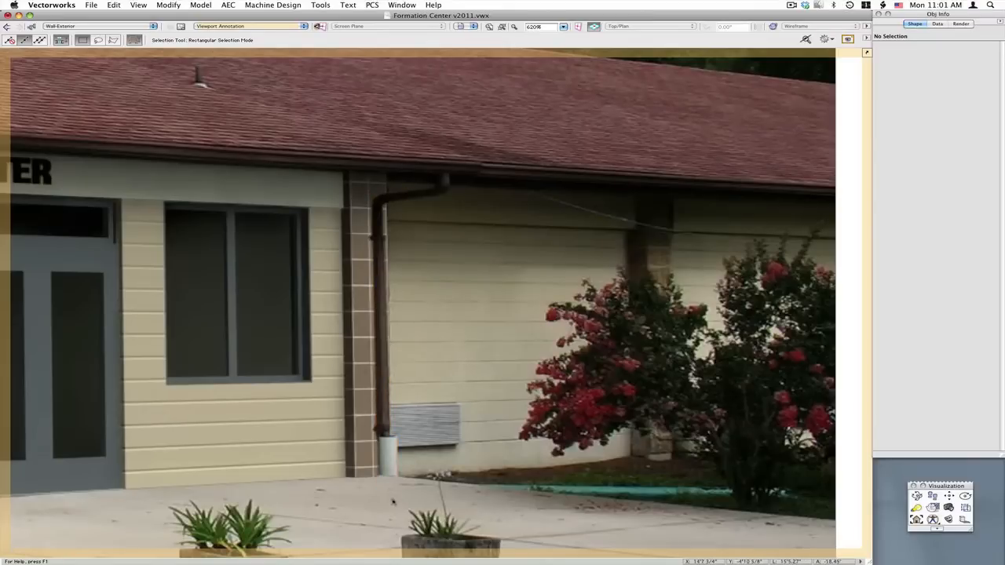
Set the downspout mask's anti-aliasing to 0 and clear the selection
scroll(385, 183, up, 3)
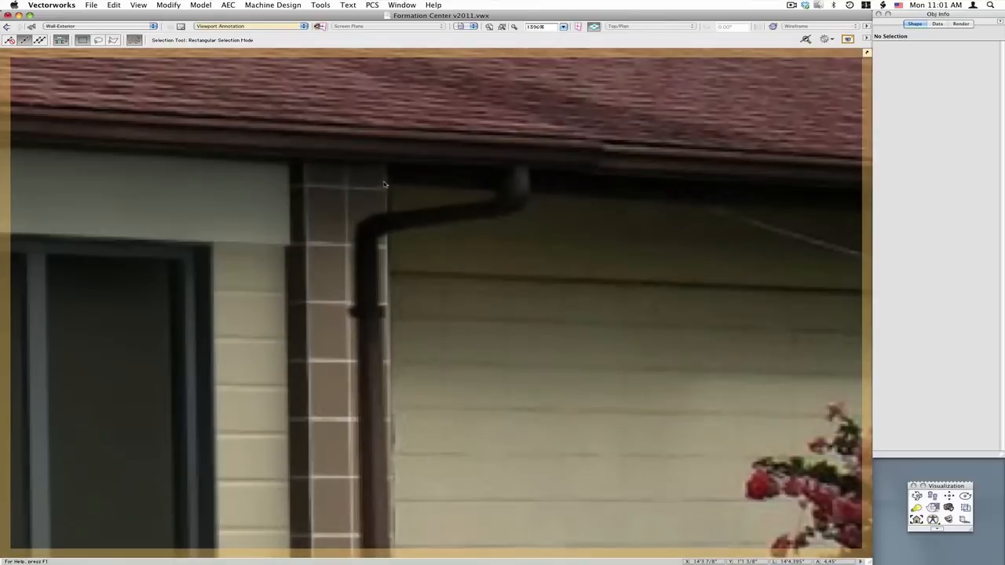
scroll(385, 183, up, 2)
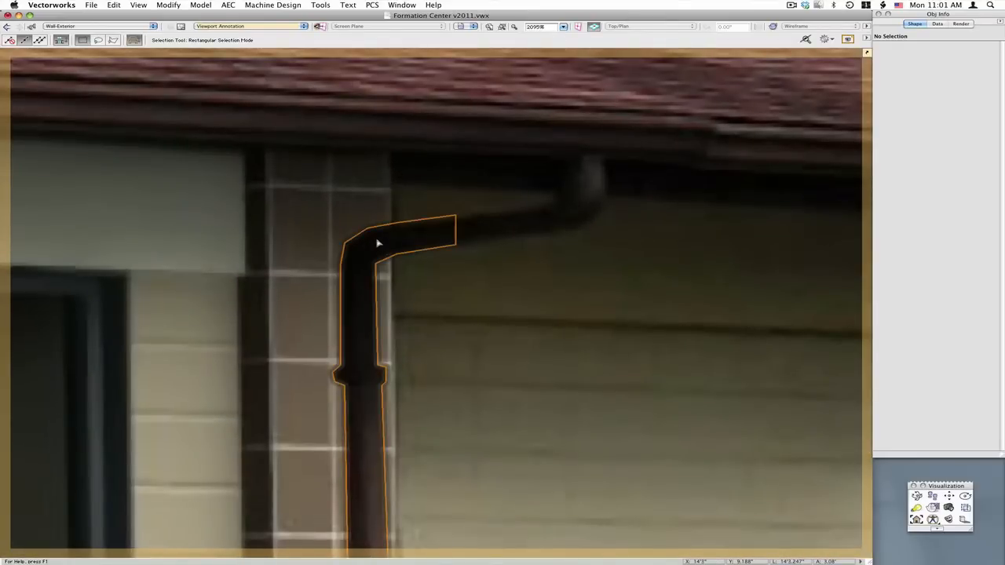
click(377, 244)
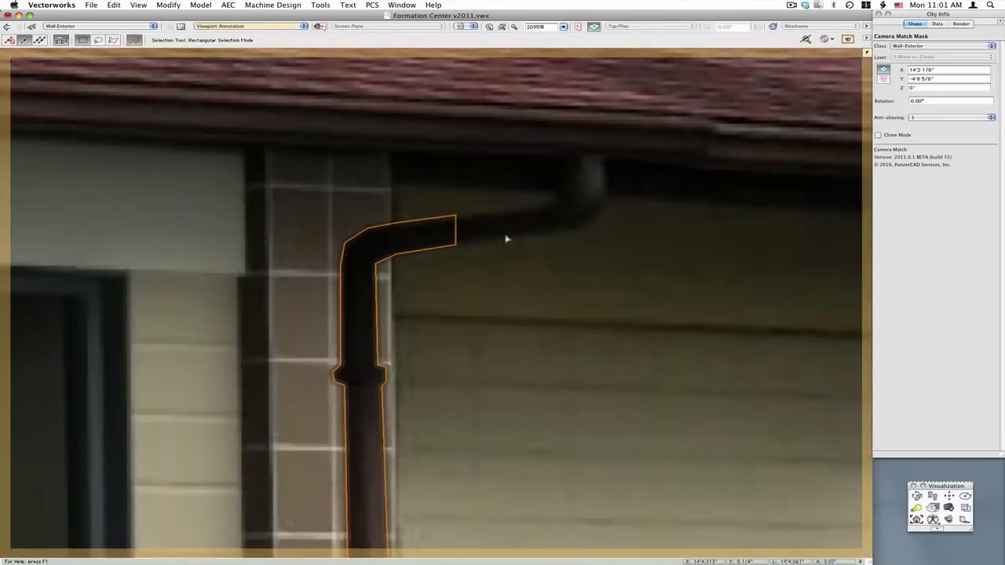
click(923, 118)
click(929, 111)
click(348, 203)
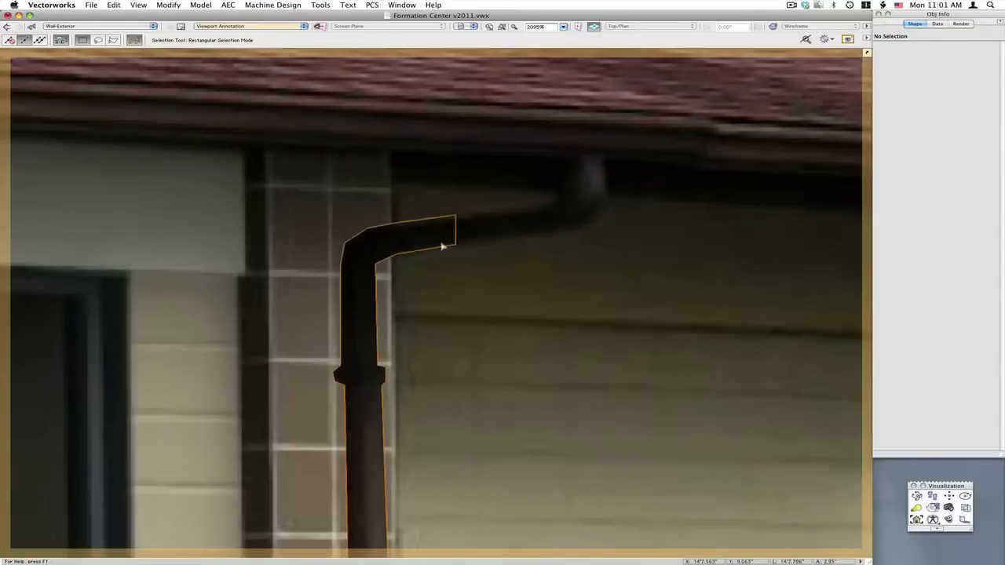
Set the downspout mask's anti-aliasing back to 1 and clear the selection
click(359, 310)
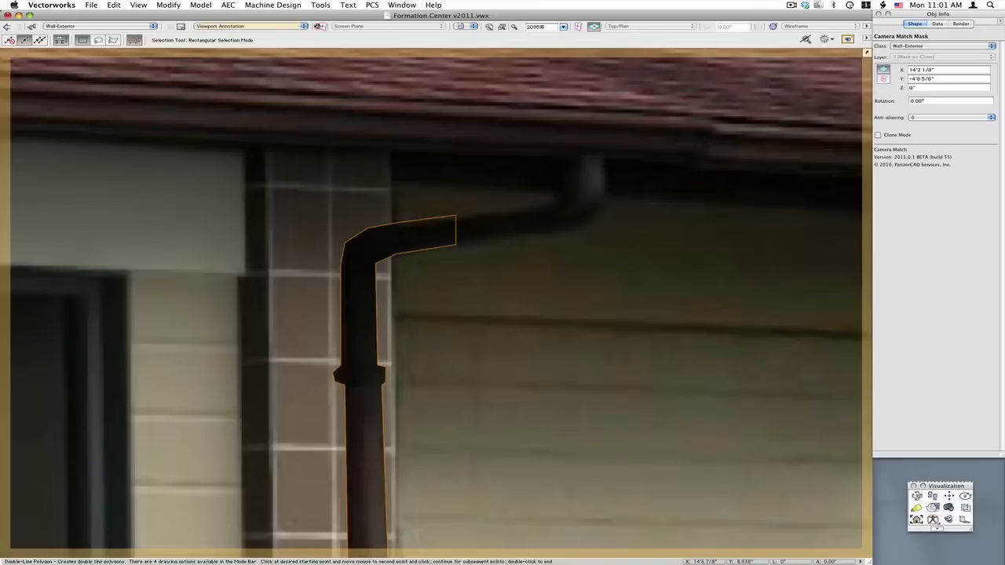
click(916, 118)
click(923, 126)
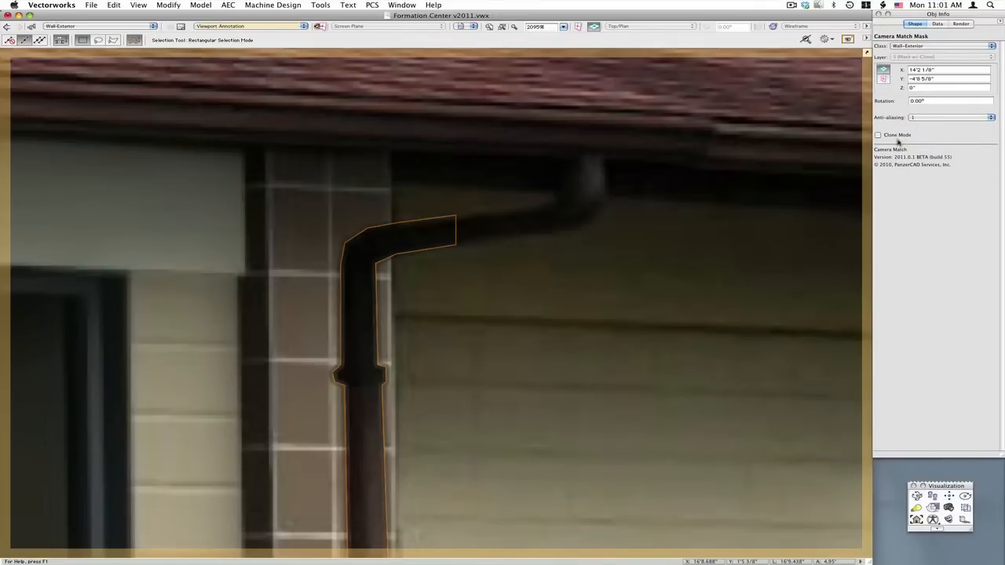
click(334, 193)
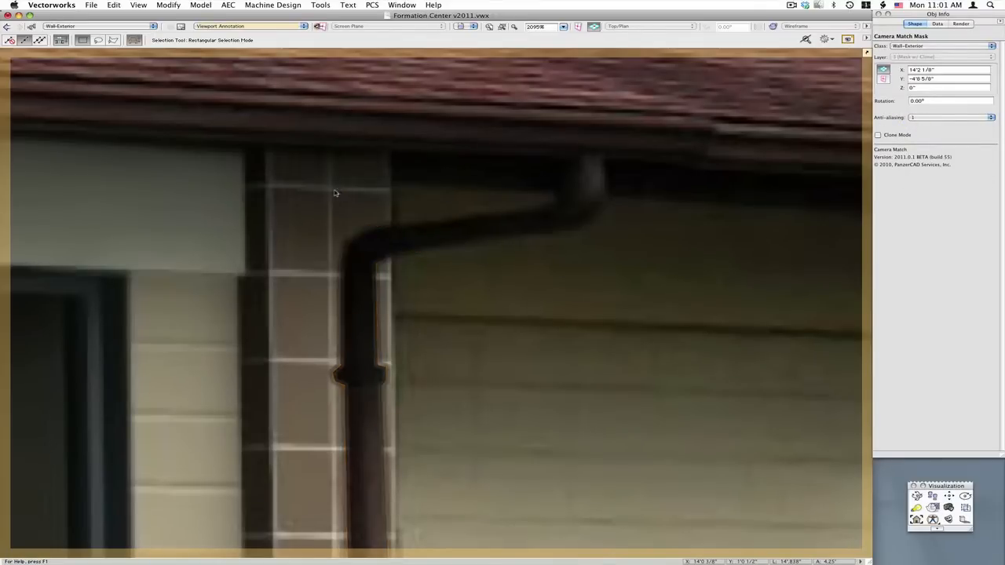
Select the downspout mask at the elbow and set its anti-aliasing to 2
scroll(342, 167, down, 1)
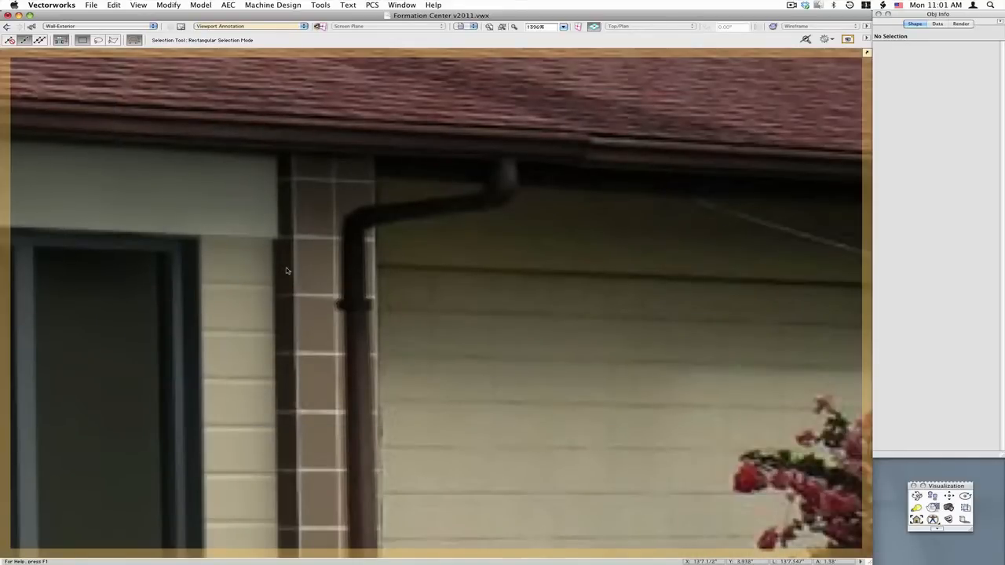
scroll(330, 190, up, 1)
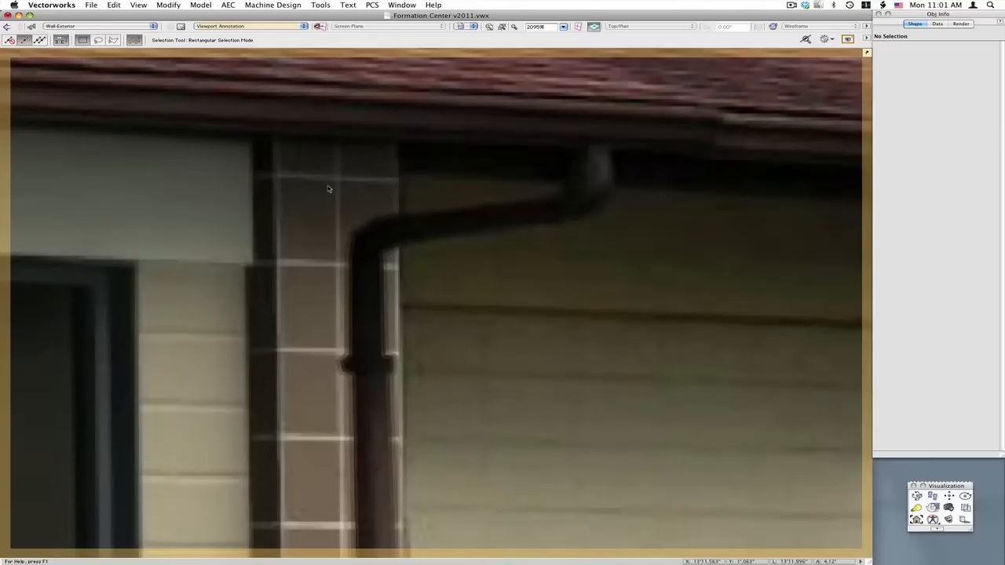
click(380, 244)
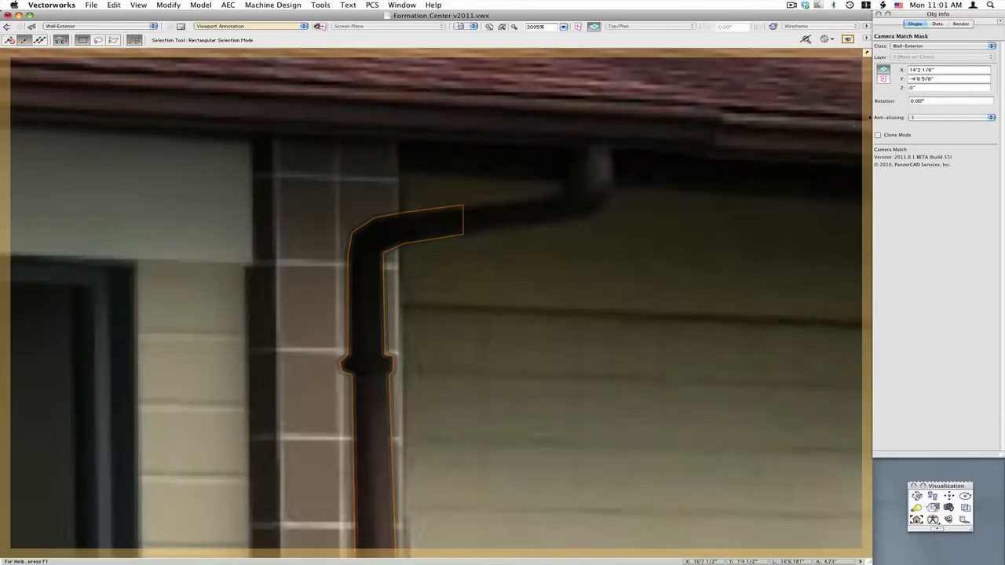
click(925, 118)
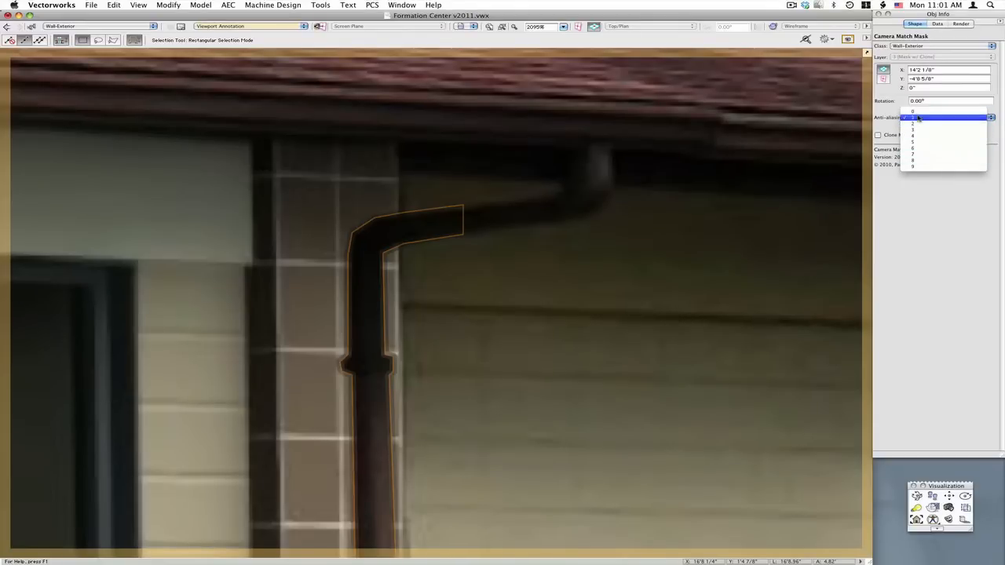
click(919, 126)
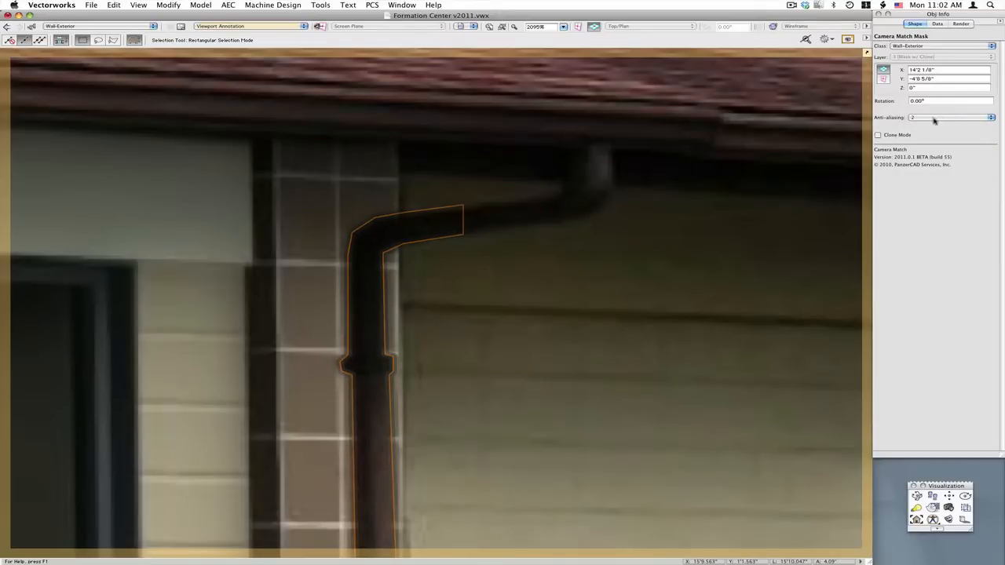
Raise the downspout mask's anti-aliasing to 9 and deselect the mask
click(934, 117)
click(937, 161)
click(213, 183)
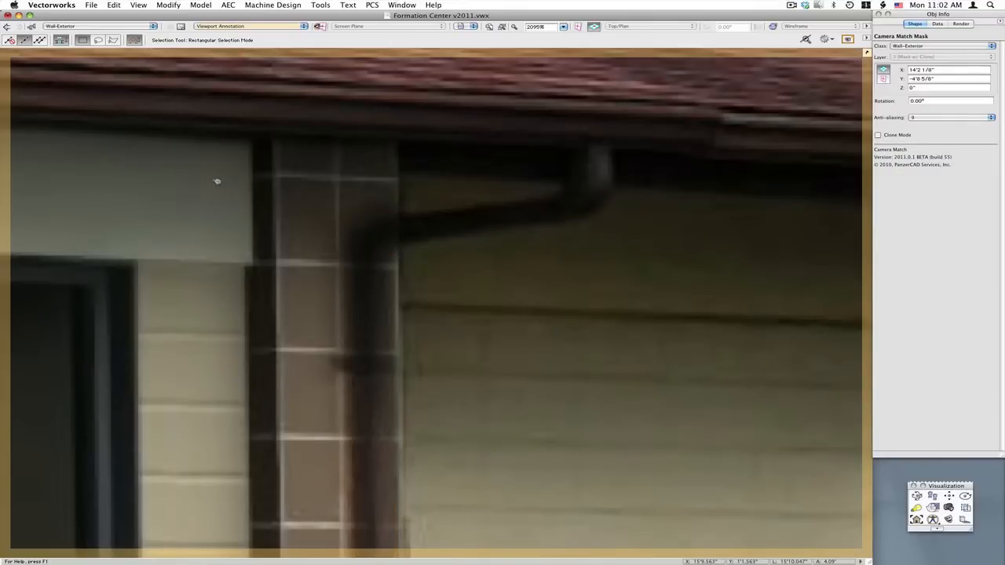
Lower the downspout mask's anti-aliasing to 2 and clear the selection
click(397, 265)
click(926, 115)
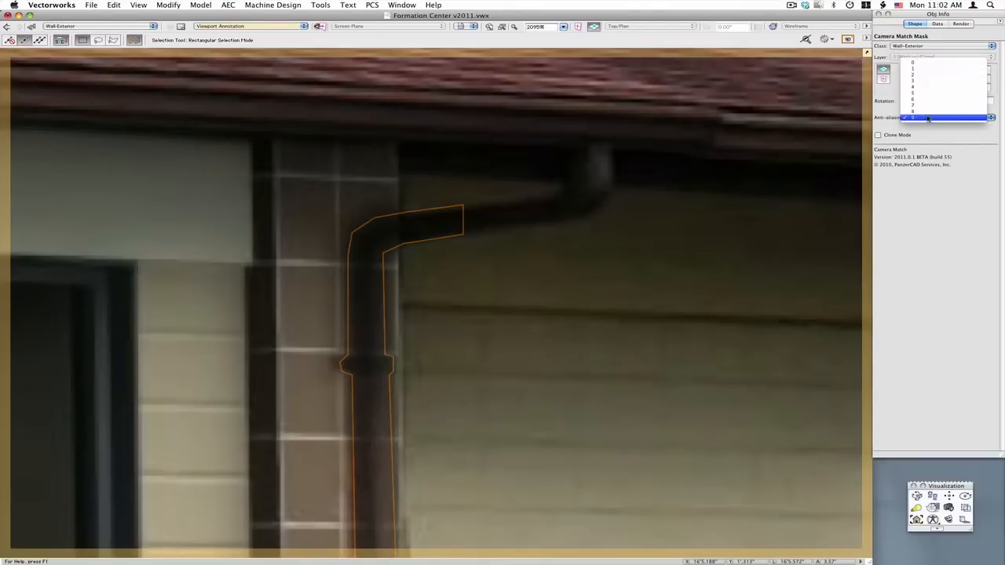
click(929, 76)
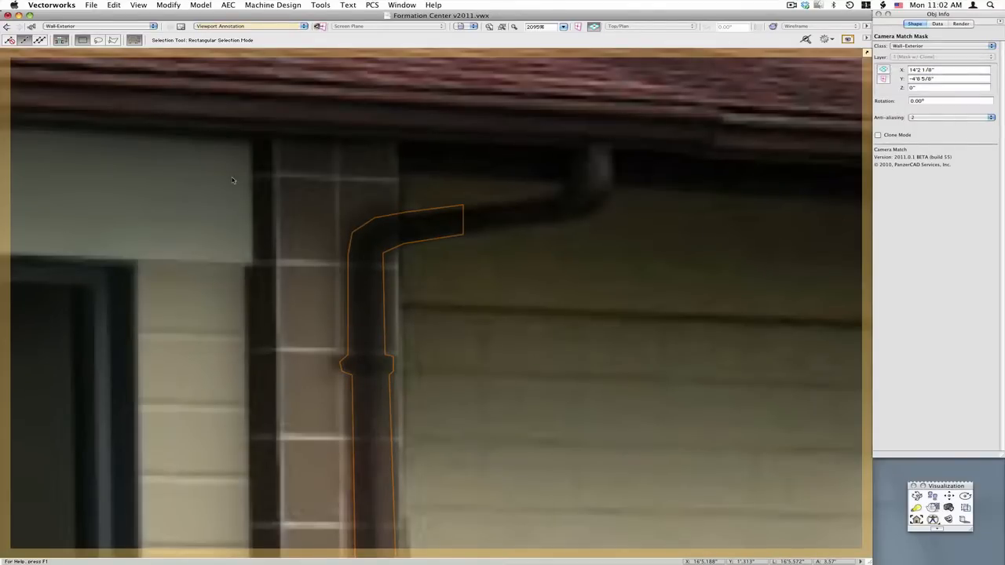
click(235, 179)
scroll(436, 146, down, 1)
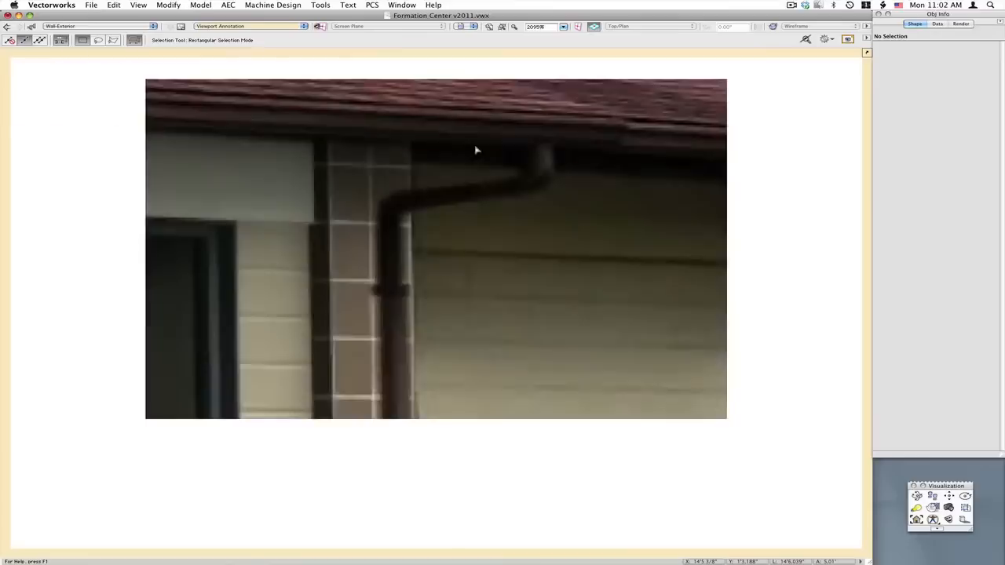
scroll(475, 150, down, 3)
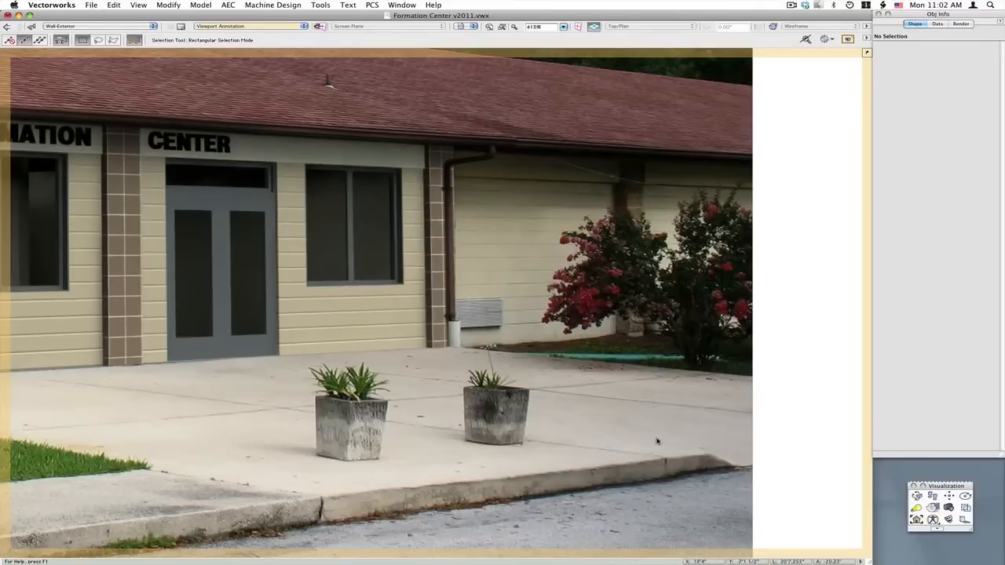
scroll(656, 441, down, 1)
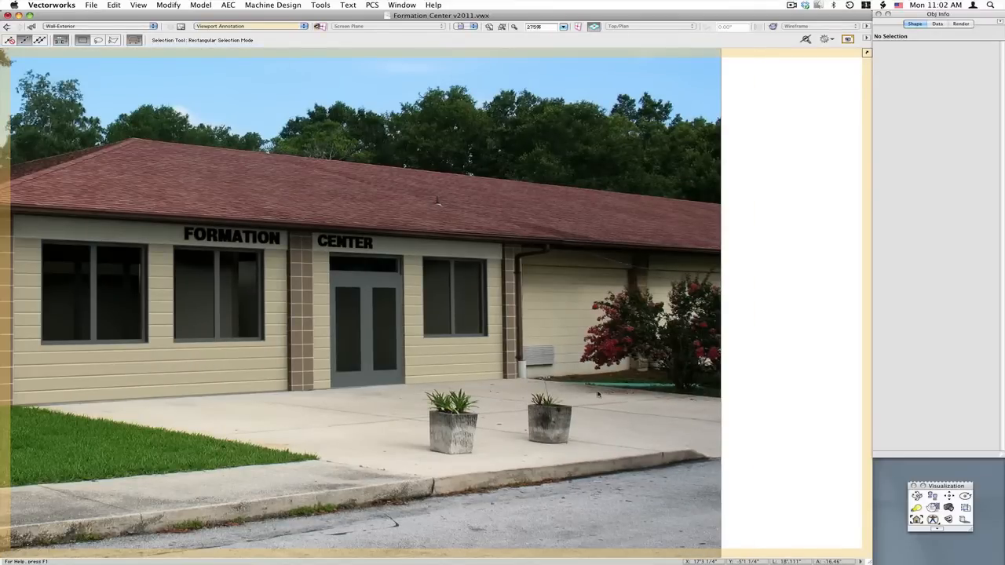
middle_drag(475, 385, 634, 366)
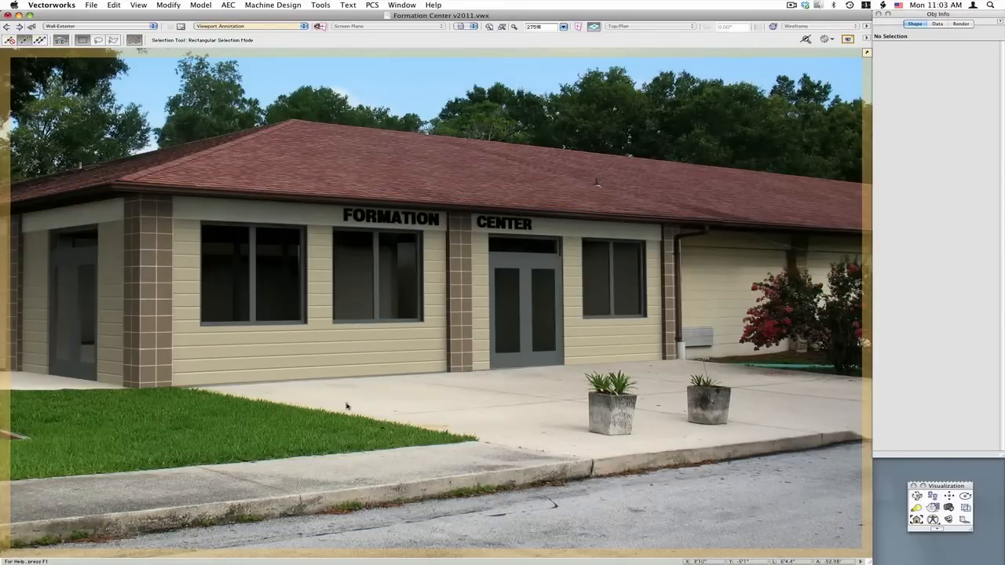
Move the mask along the front edge of the white walkway down onto the lawn, undo the move and clear the selection
middle_drag(135, 399, 638, 386)
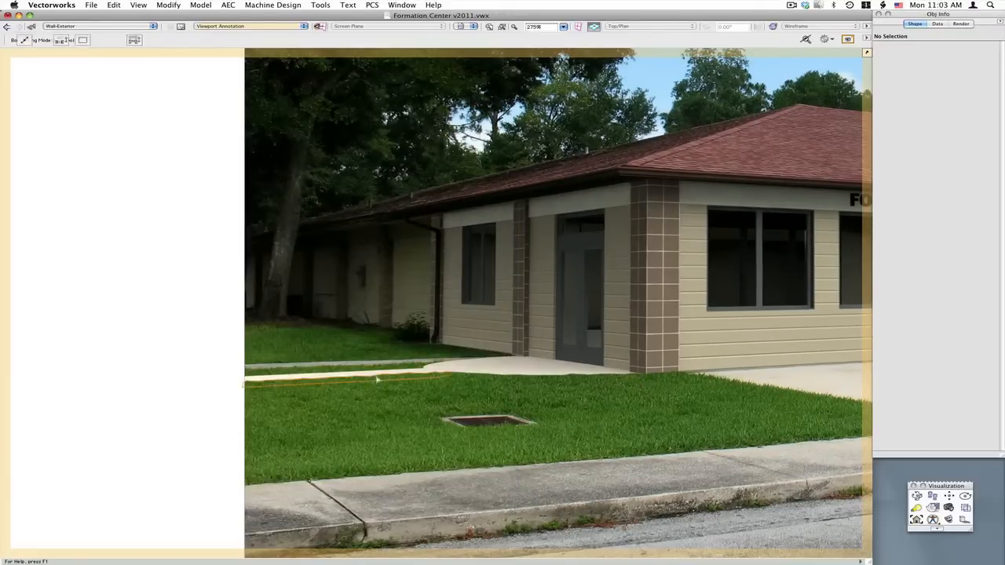
scroll(375, 357, up, 1)
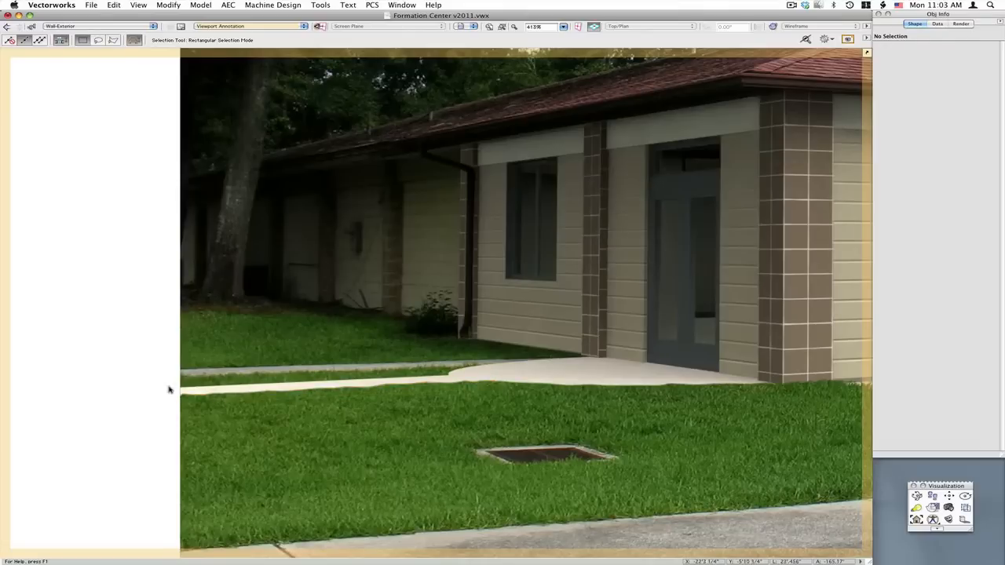
drag(240, 399, 130, 453)
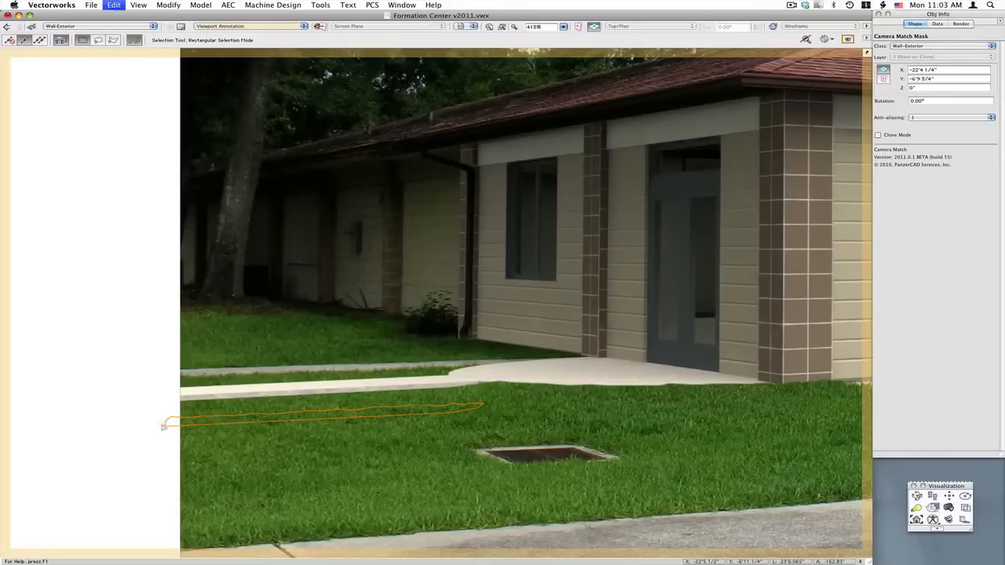
key(super+z)
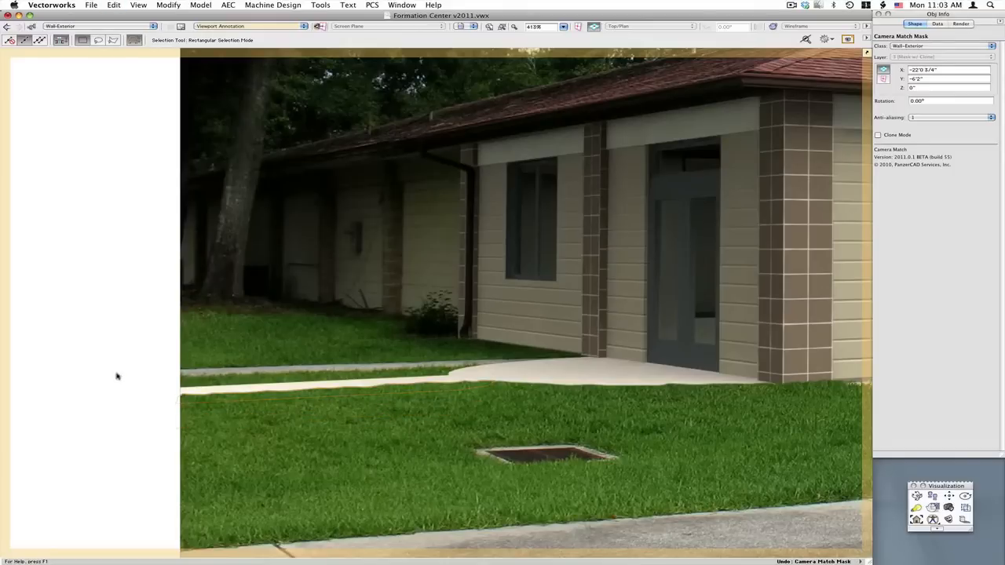
click(177, 377)
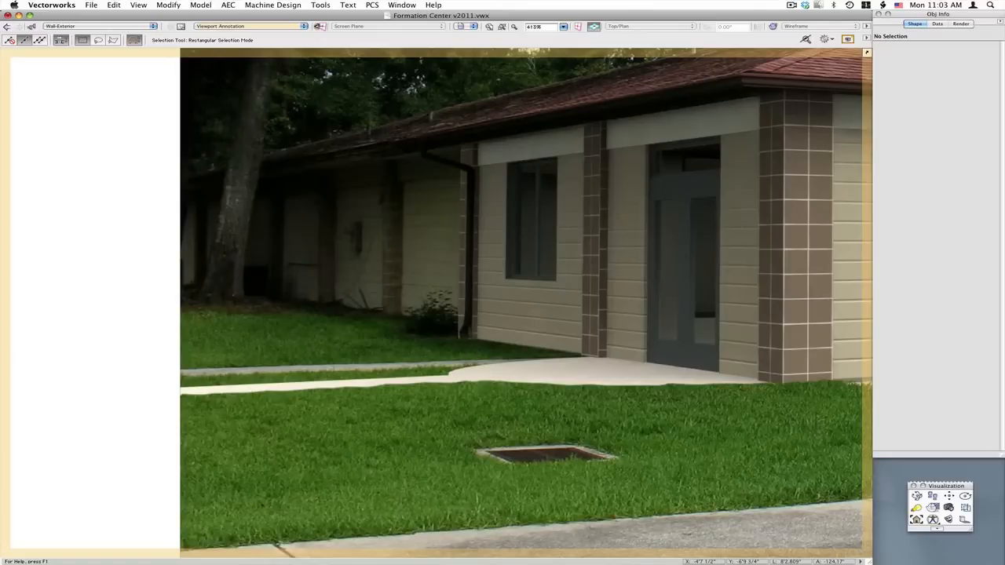
Draw a camera match mask around the end of the narrow gray sidewalk at the photo's edge, with wavy borders in the grass, and deselect it
click(948, 519)
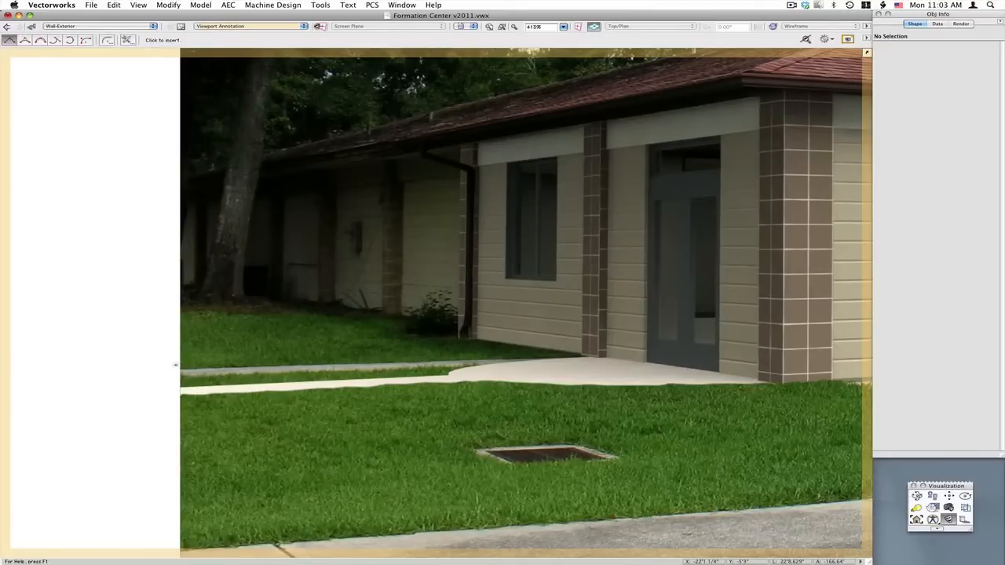
click(179, 366)
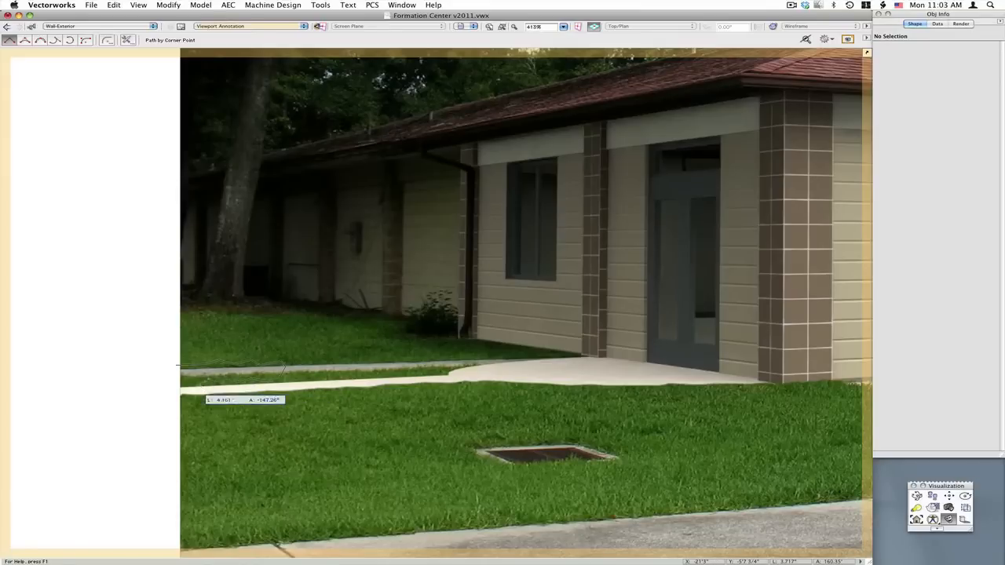
double_click(174, 385)
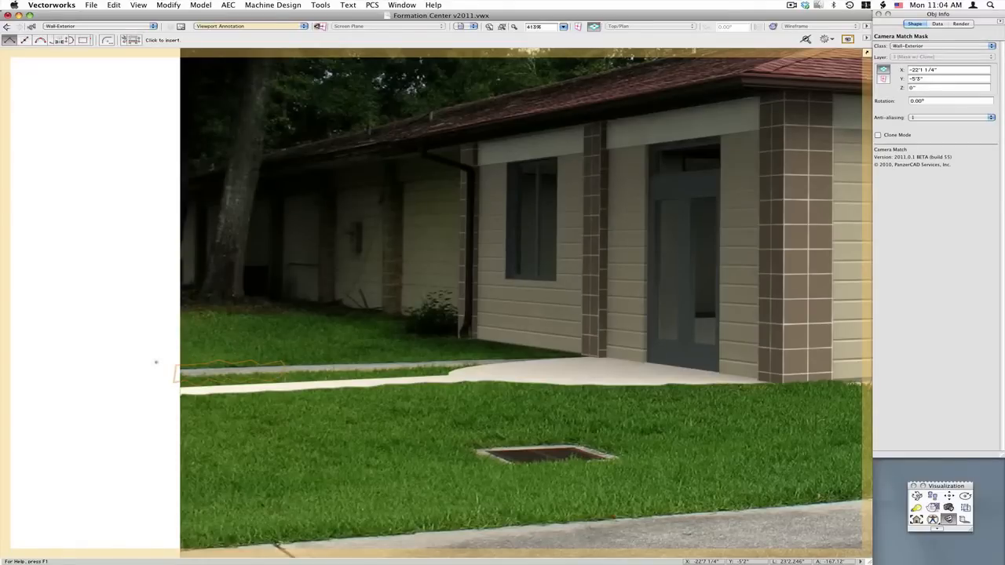
key(x)
click(150, 346)
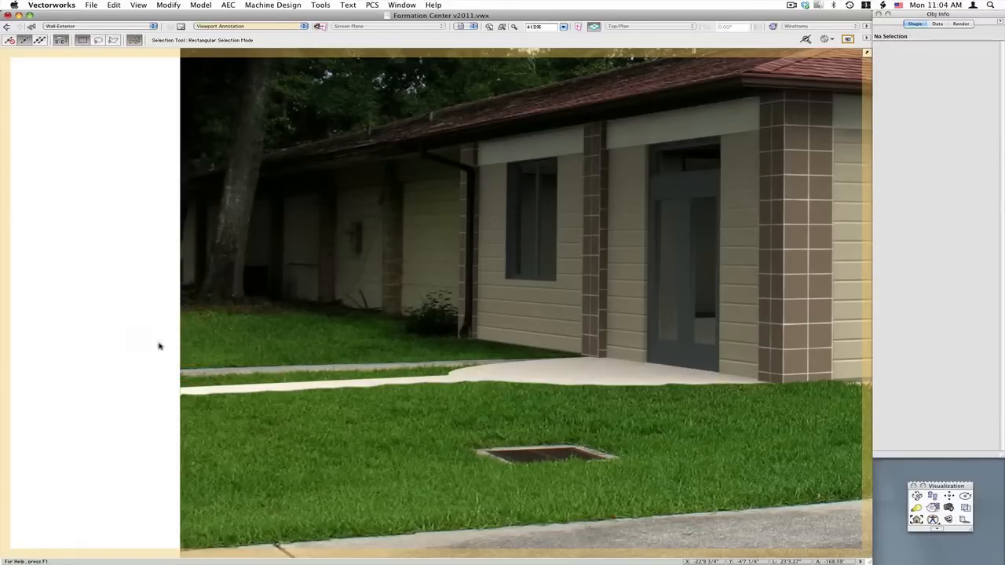
Select the mask around the gray sidewalk's end and turn on Clone Mode for it
click(257, 374)
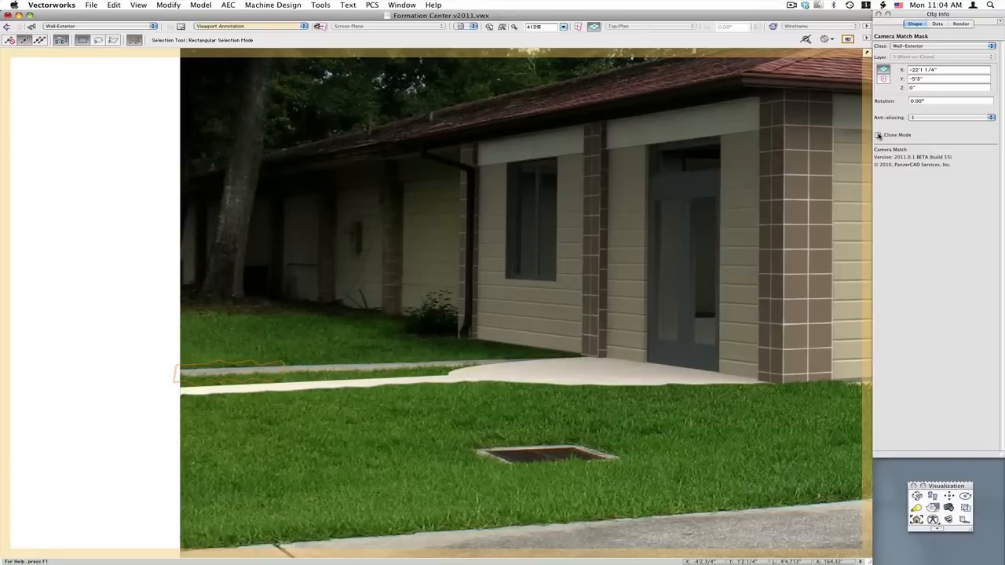
click(879, 136)
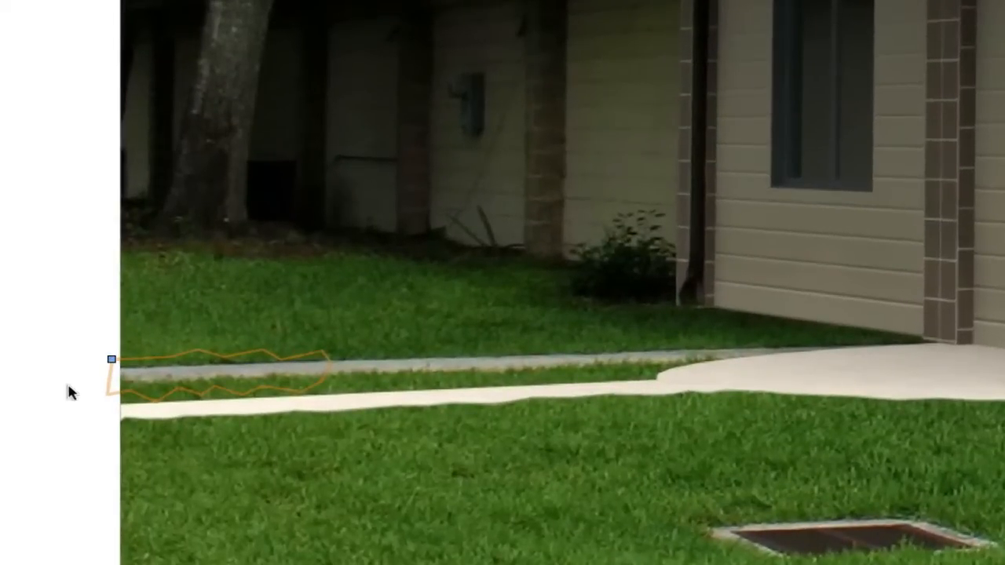